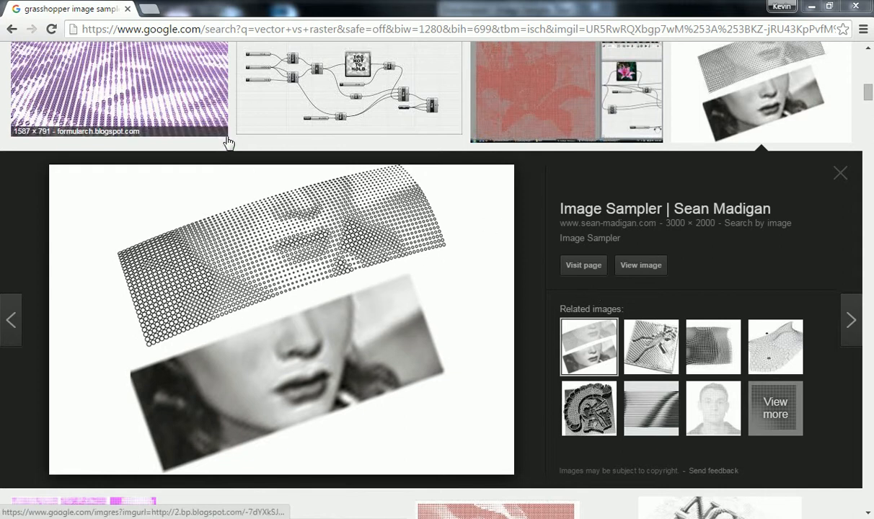
# - Search Google Images for "close up image"
pyautogui.scroll(8, 548, 196)
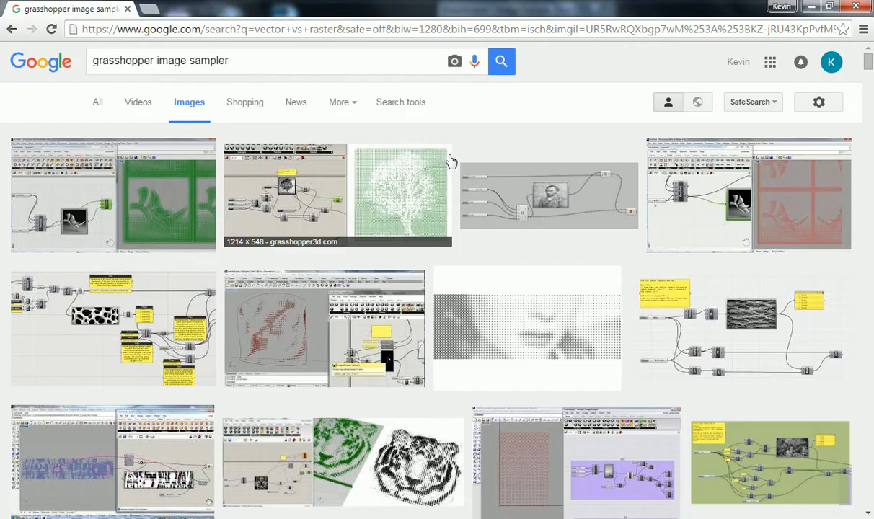
pyautogui.tripleClick(308, 59)
pyautogui.write('close up image')
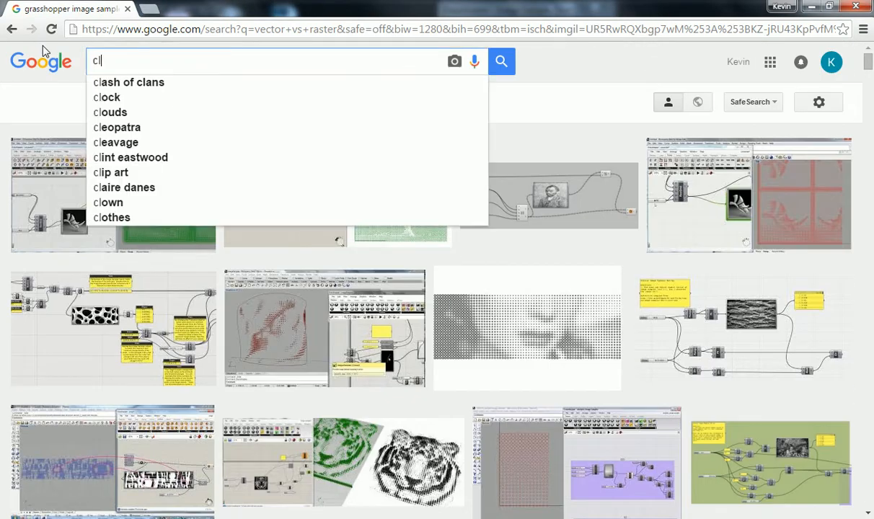
pyautogui.press('Return')
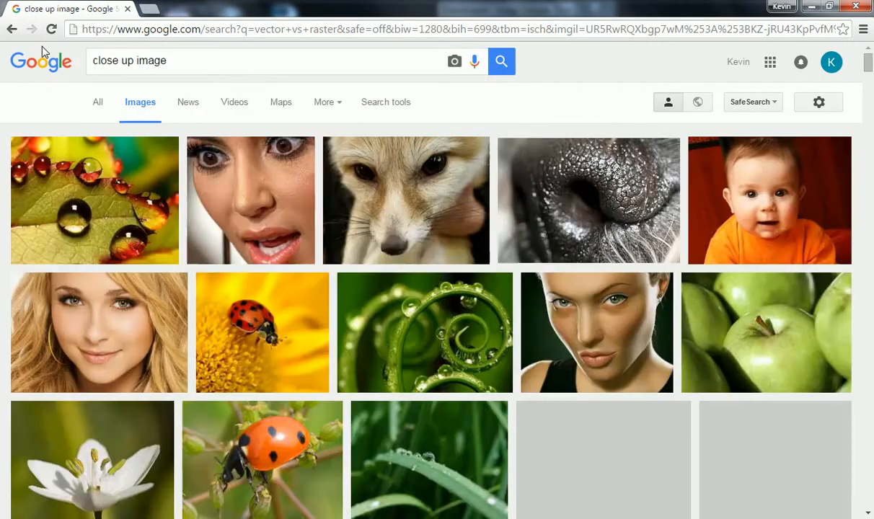
# - Change the image search to "close up raster graphic" and open the preview of the pixelated red autumn leaves
pyautogui.click(178, 60)
pyautogui.moveTo(165, 61); pyautogui.dragTo(133, 60)
pyautogui.press('BackSpace')
pyautogui.write('raster f')
pyautogui.press('BackSpace')
pyautogui.write('graphic')
pyautogui.press('Return')
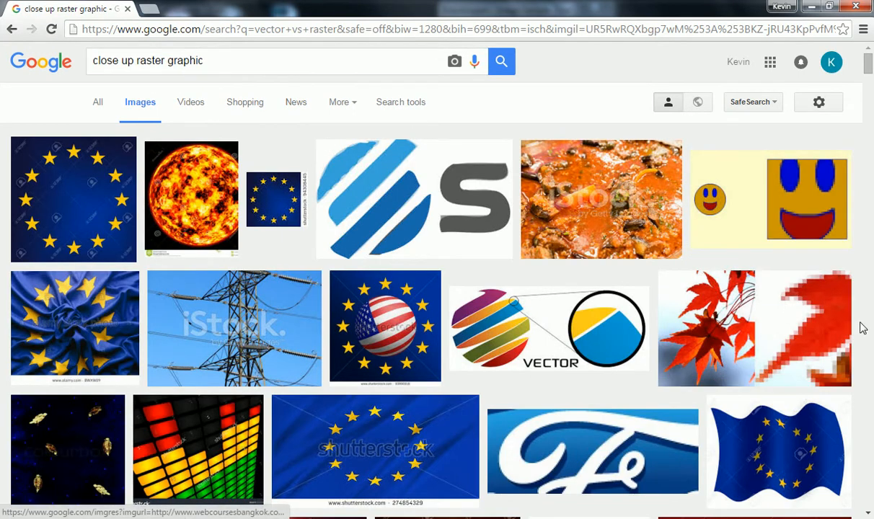
pyautogui.click(855, 333)
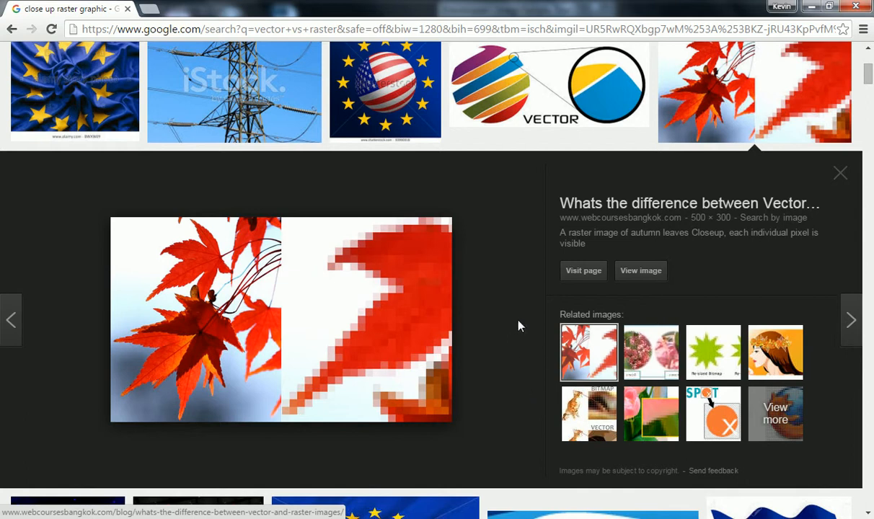
# - In Windows Explorer, open diver2.png from the cadlab drive's "$ arch 222 winter 2016" > Week 5 Assignments > Image Sampler folder
pyautogui.click(811, 7)
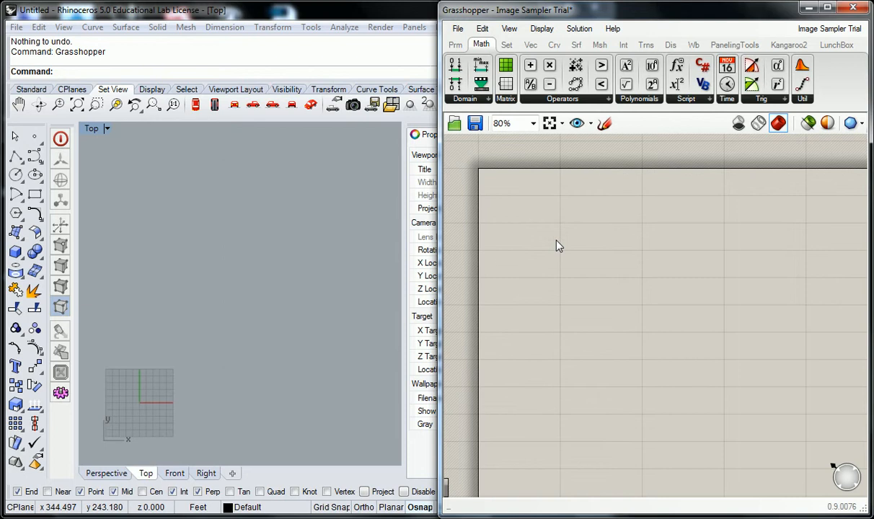
pyautogui.hotkey('alt', 'Tab')
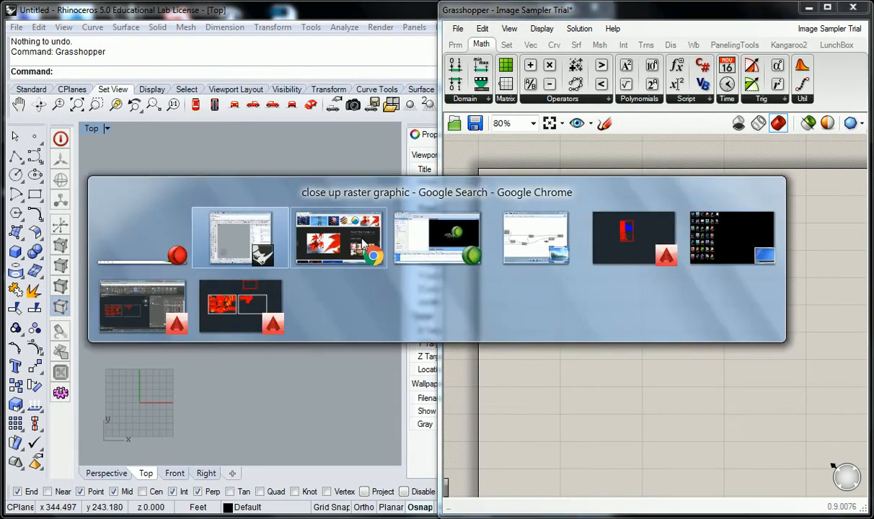
pyautogui.press('super')
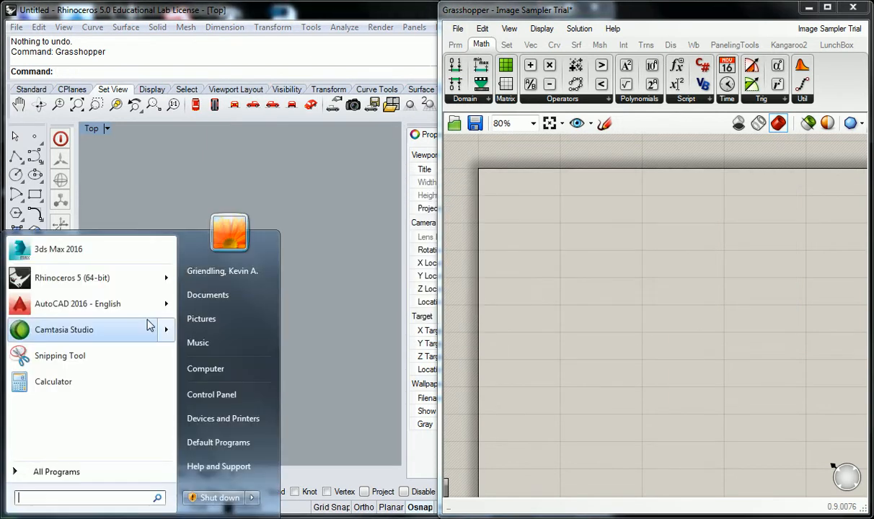
pyautogui.click(207, 369)
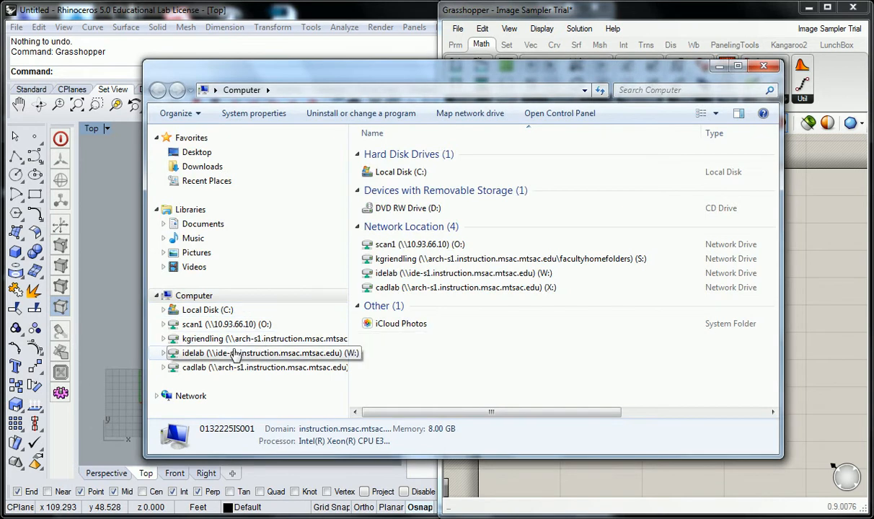
pyautogui.click(242, 368)
pyautogui.click(427, 186)
pyautogui.doubleClick(426, 186)
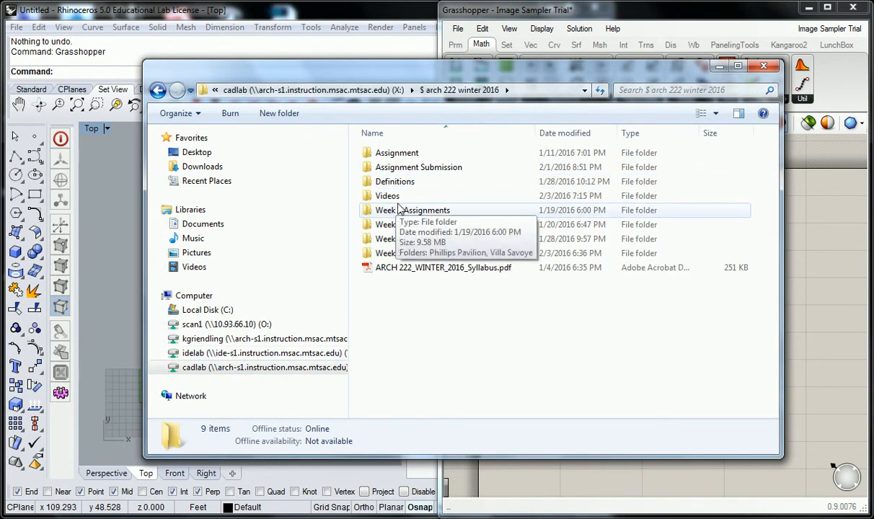
pyautogui.doubleClick(401, 254)
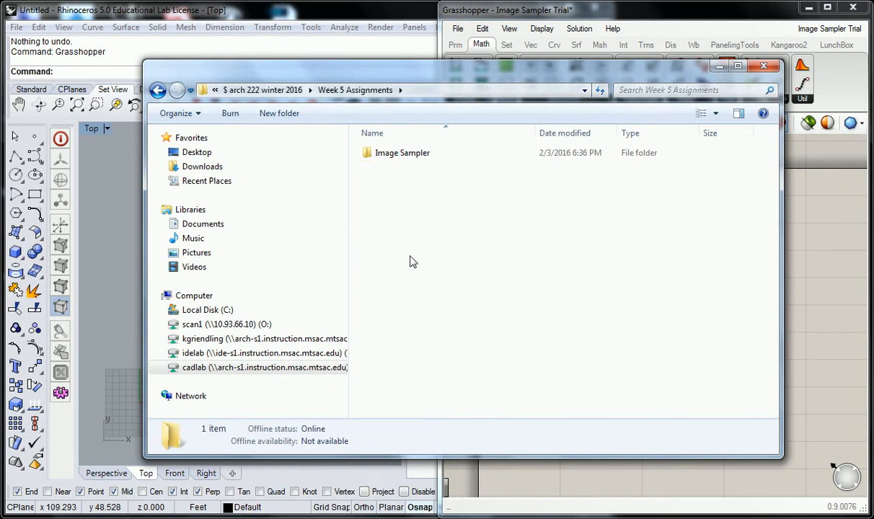
pyautogui.doubleClick(406, 154)
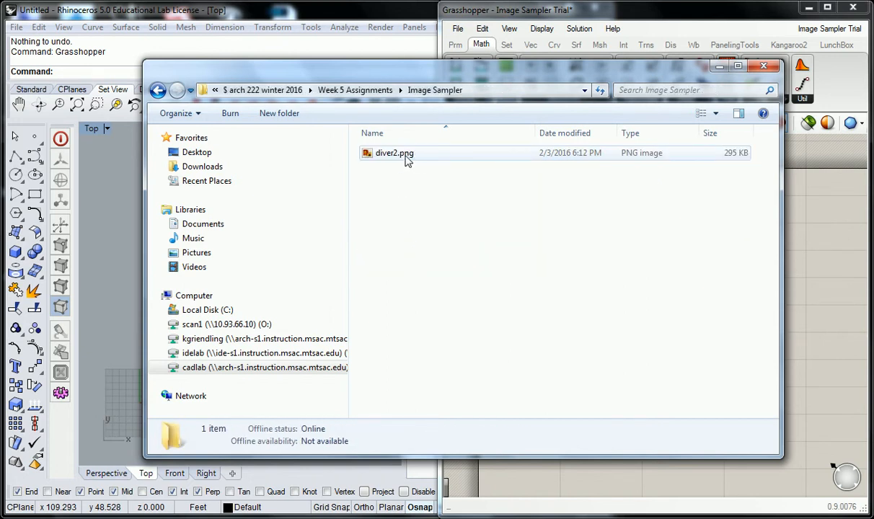
pyautogui.doubleClick(404, 155)
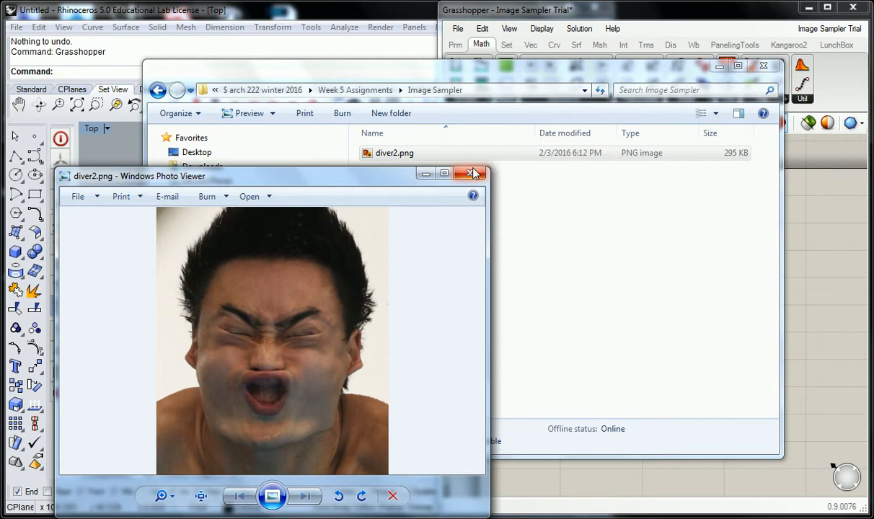
# - Check the dimensions of diver2.png and examine its individual pixels around the face up close
pyautogui.moveTo(493, 68); pyautogui.dragTo(532, 47)
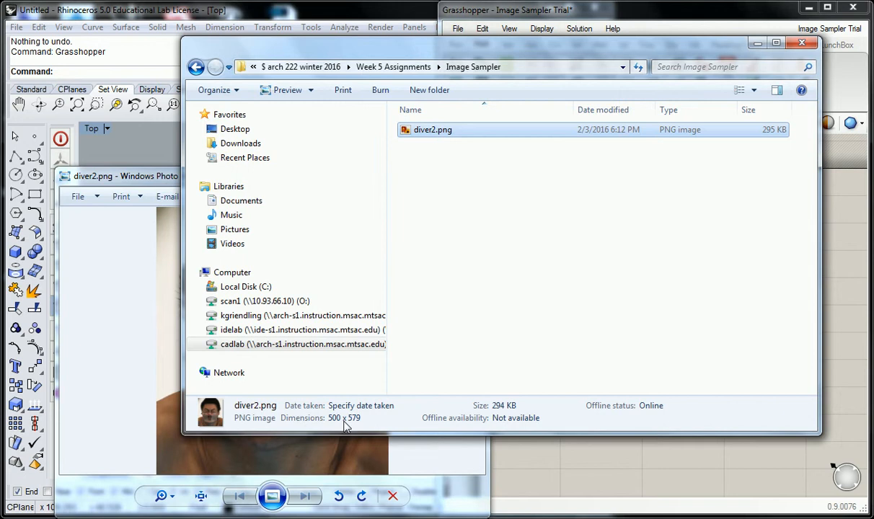
pyautogui.click(84, 282)
pyautogui.scroll(2, 269, 329)
pyautogui.scroll(6, 263, 348)
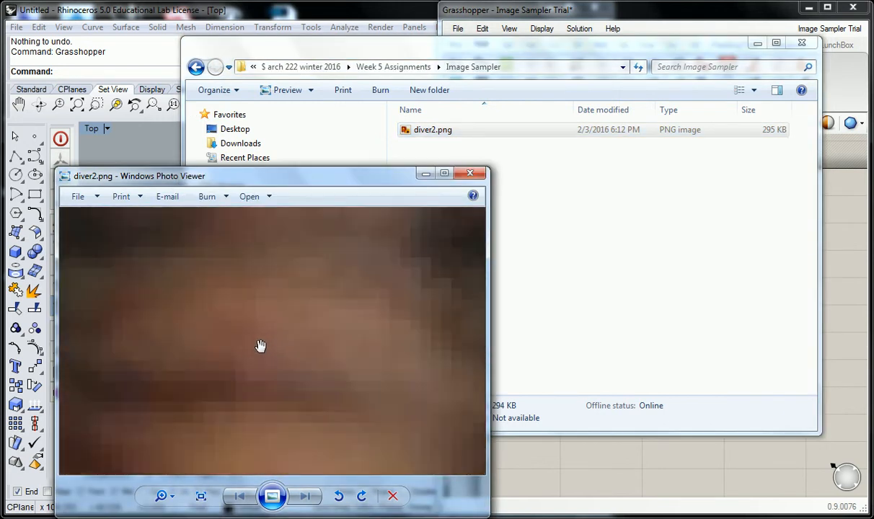
pyautogui.scroll(1, 261, 346)
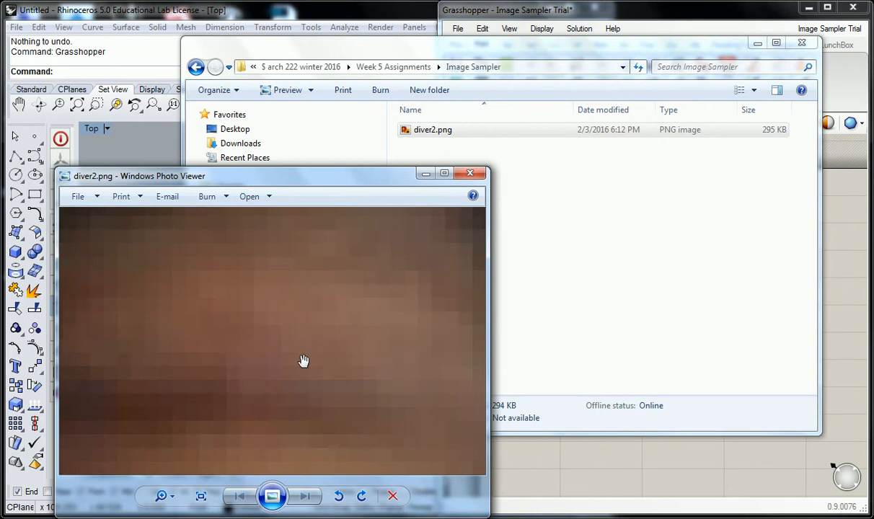
pyautogui.moveTo(303, 362); pyautogui.dragTo(326, 278)
pyautogui.moveTo(266, 347); pyautogui.dragTo(317, 282)
pyautogui.moveTo(303, 343)
pyautogui.mouseDown()
pyautogui.moveTo(363, 295)
pyautogui.moveTo(240, 288)
pyautogui.moveTo(265, 282)
pyautogui.mouseUp()
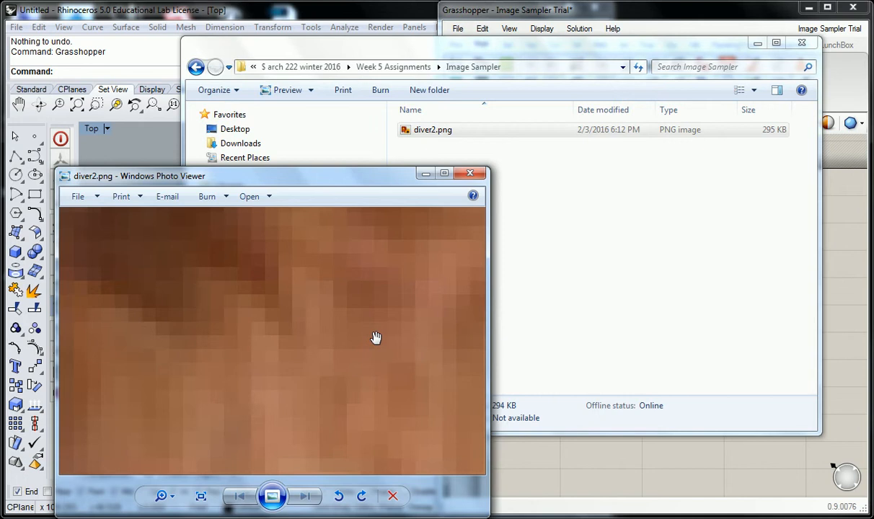
pyautogui.scroll(-6, 375, 338)
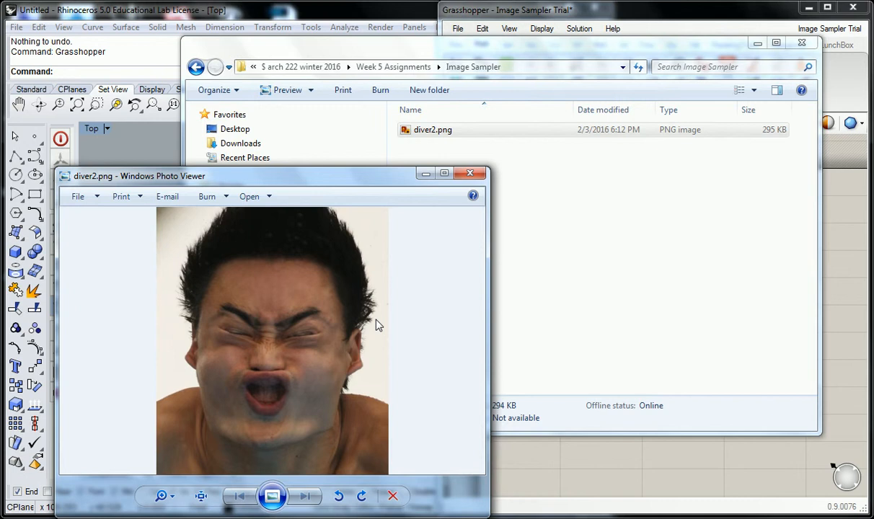
# - Close the diver2.png preview, copy the Image Sampler folder's path and switch back to Grasshopper
pyautogui.click(471, 174)
pyautogui.click(474, 155)
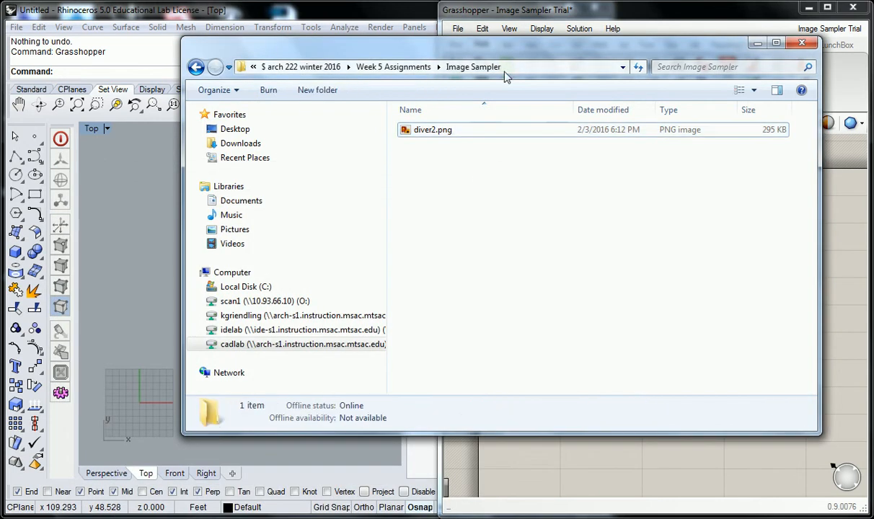
pyautogui.click(519, 66)
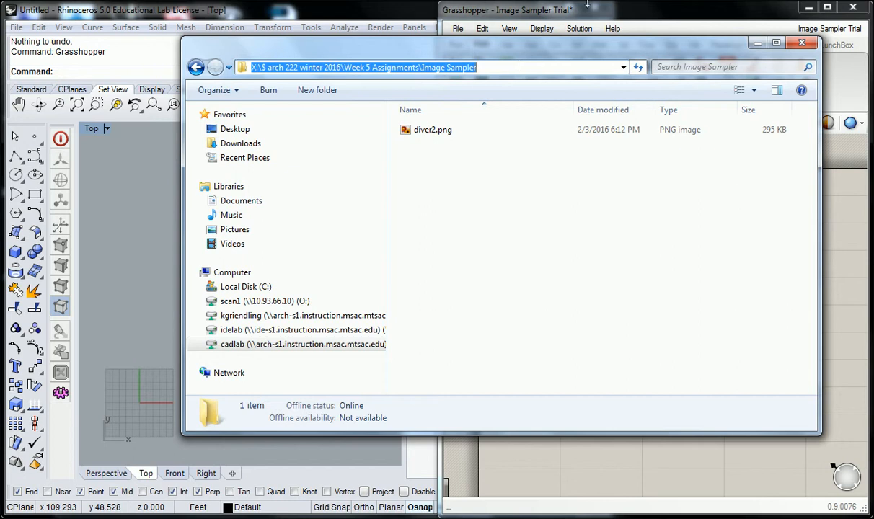
pyautogui.click(644, 22)
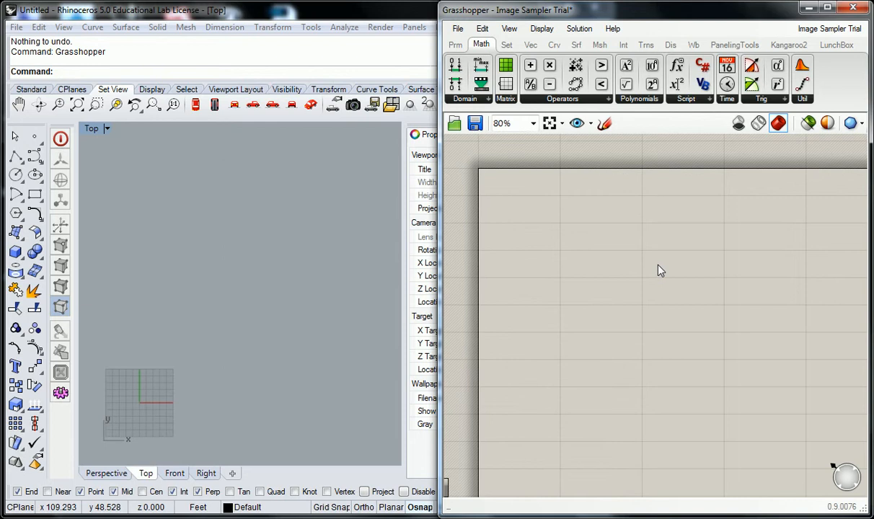
# - Search for "image" on the empty Grasshopper canvas and place an Image Sampler component
pyautogui.doubleClick(724, 321)
pyautogui.write('im')
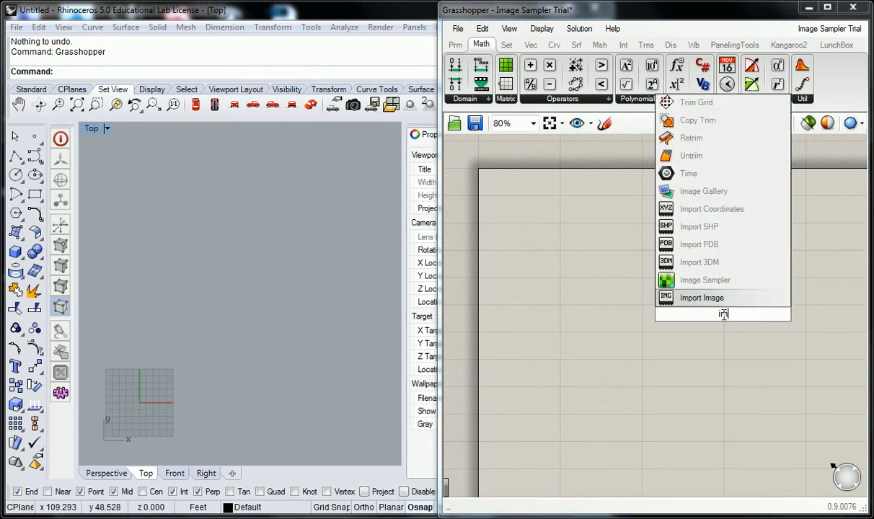
pyautogui.write('age')
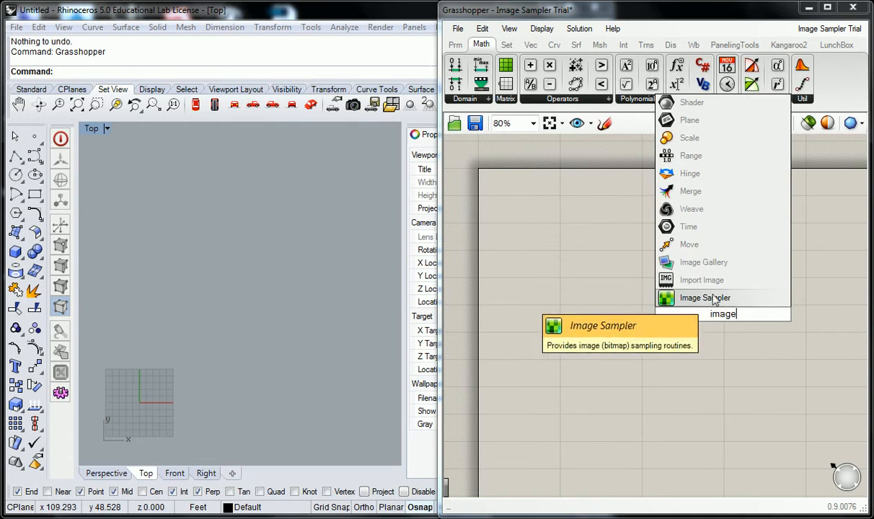
pyautogui.click(715, 302)
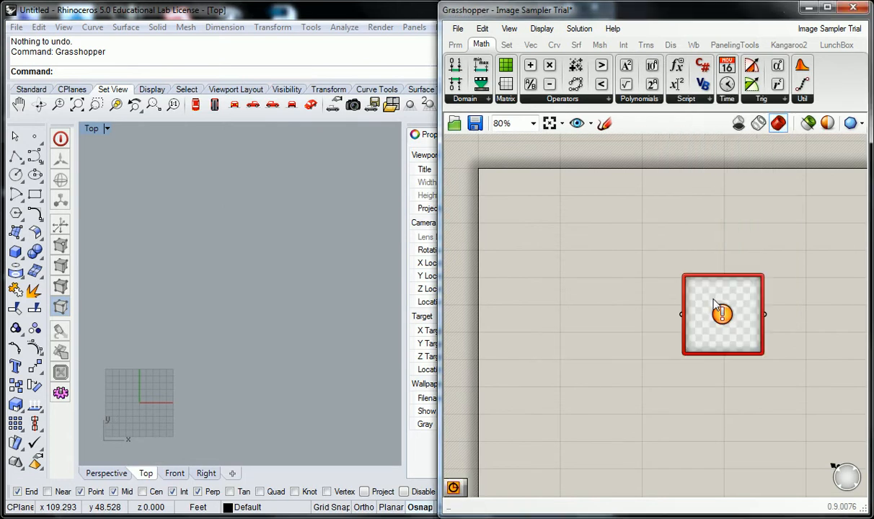
# - Group the Image Sampler component and label the group "Prm > Input" after its location in the component library
pyautogui.click(455, 45)
pyautogui.click(657, 98)
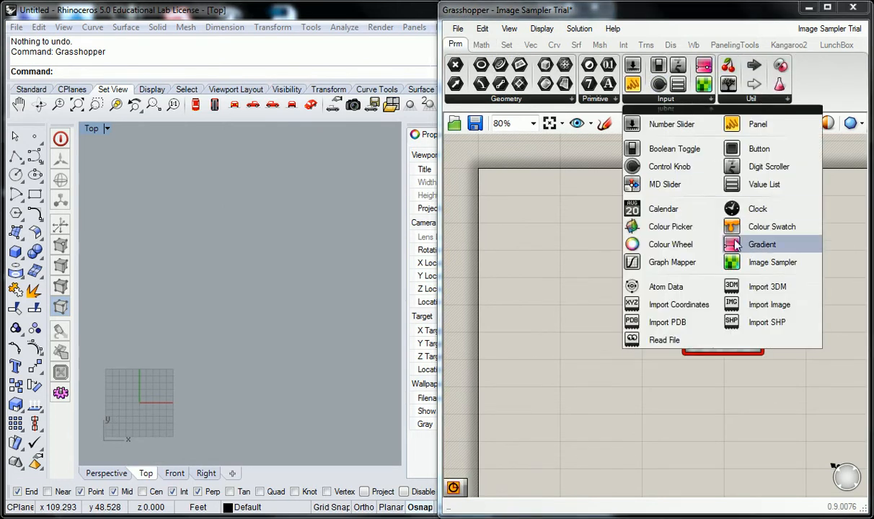
pyautogui.click(708, 341)
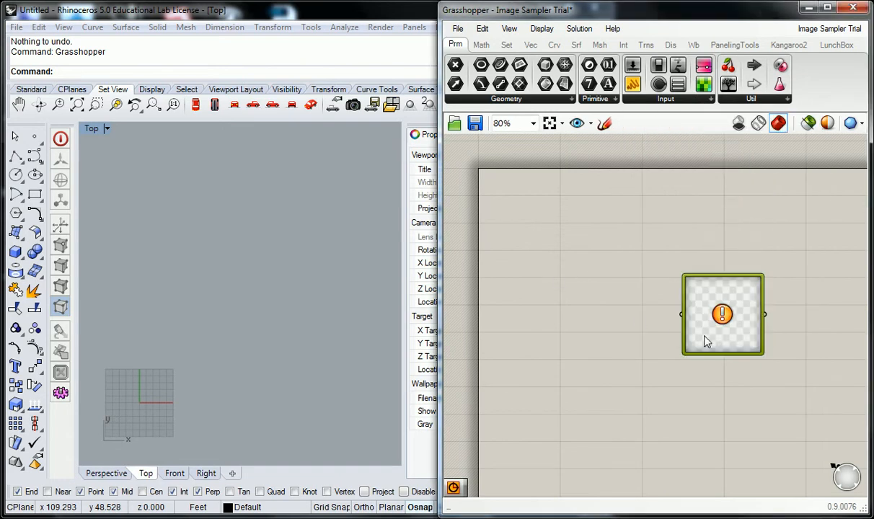
pyautogui.hotkey('ctrl', 'g')
pyautogui.rightClick(718, 274)
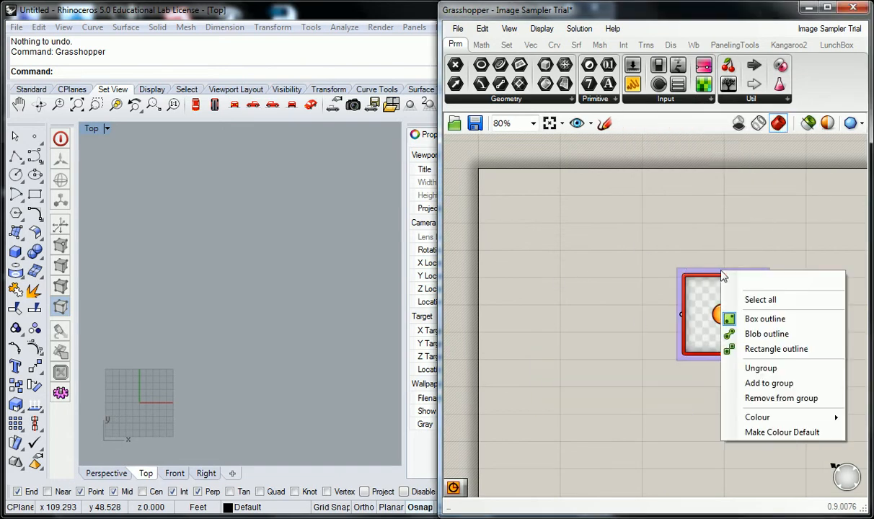
pyautogui.write('Prm > Input')
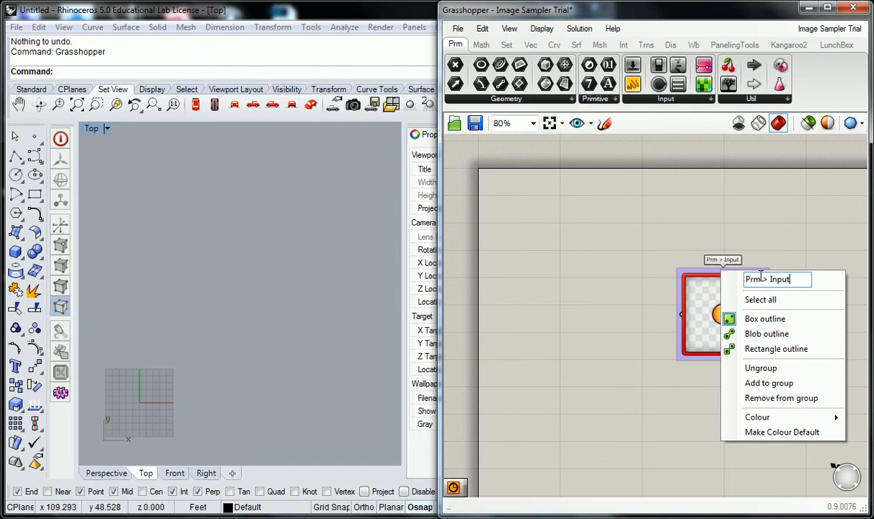
pyautogui.click(700, 223)
# - Open the settings of the Image Sampler component
pyautogui.moveTo(787, 296); pyautogui.dragTo(698, 255, button='right')
pyautogui.moveTo(628, 274); pyautogui.dragTo(667, 309)
pyautogui.scroll(4, 669, 311)
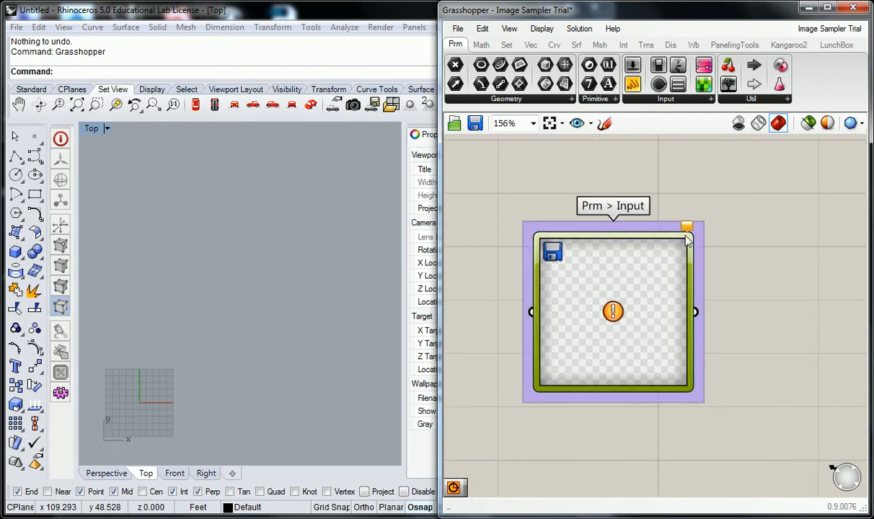
pyautogui.moveTo(609, 305)
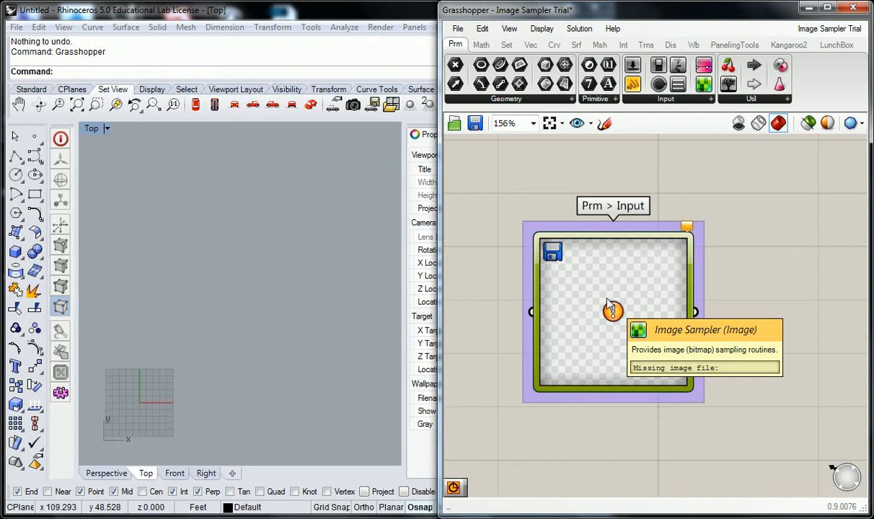
pyautogui.doubleClick(552, 256)
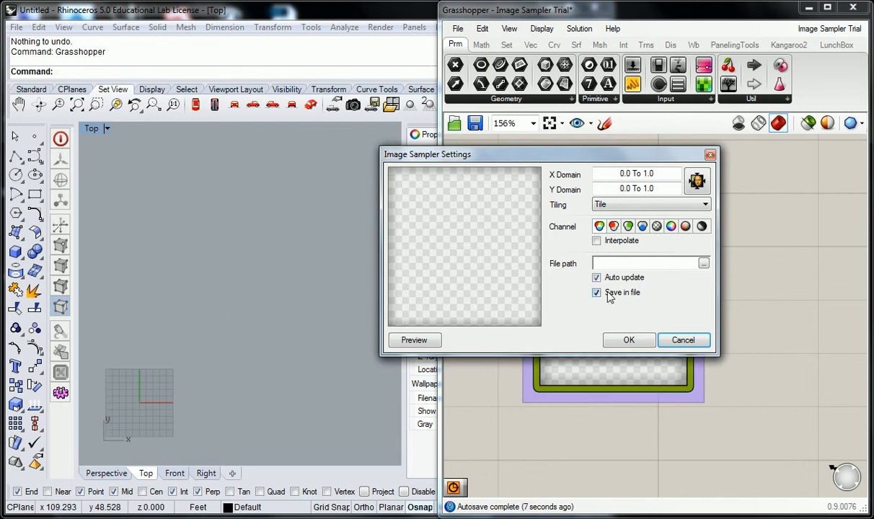
# - Load diver2.png from the Week 5 Assignments > Image Sampler folder as the Image Sampler's source file
pyautogui.click(705, 264)
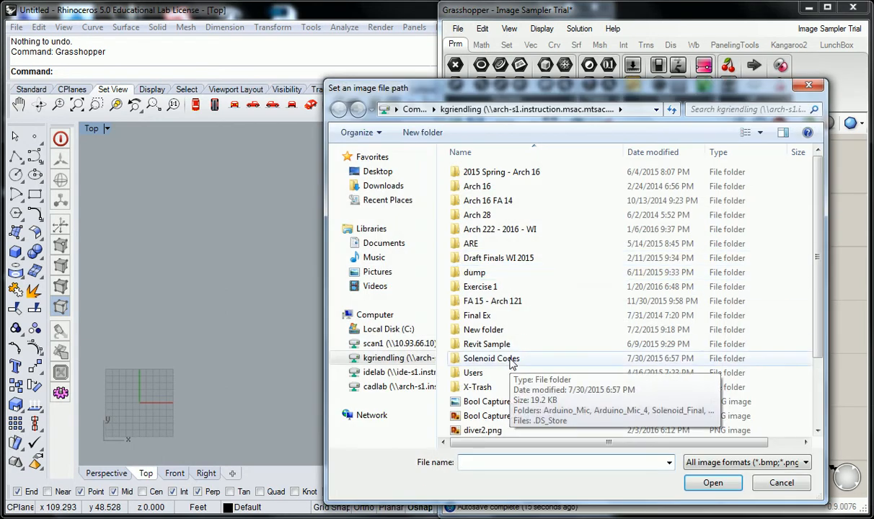
pyautogui.click(401, 388)
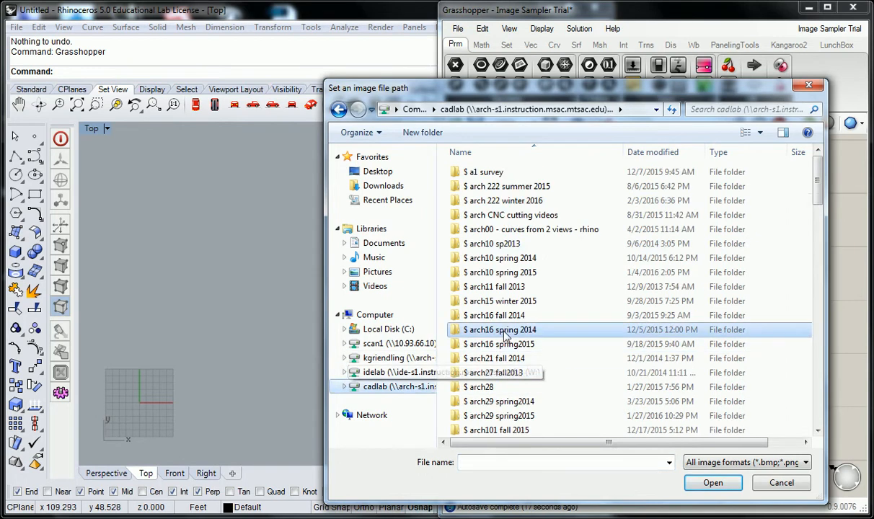
pyautogui.doubleClick(497, 188)
pyautogui.click(552, 462)
pyautogui.hotkey('ctrl', 'v')
pyautogui.press('Return')
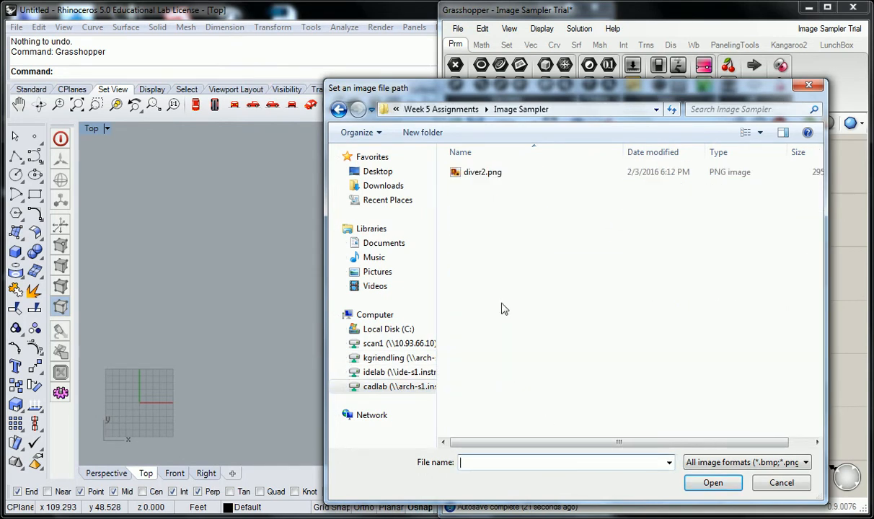
pyautogui.click(454, 174)
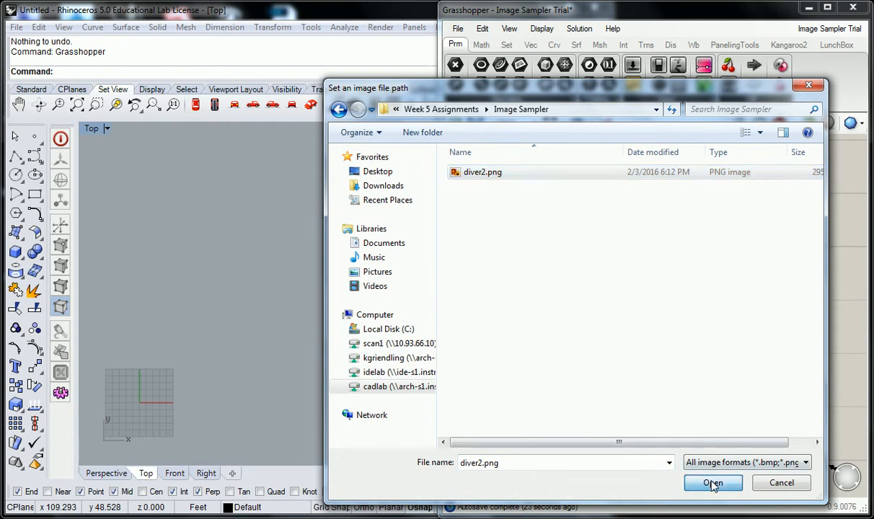
pyautogui.click(713, 484)
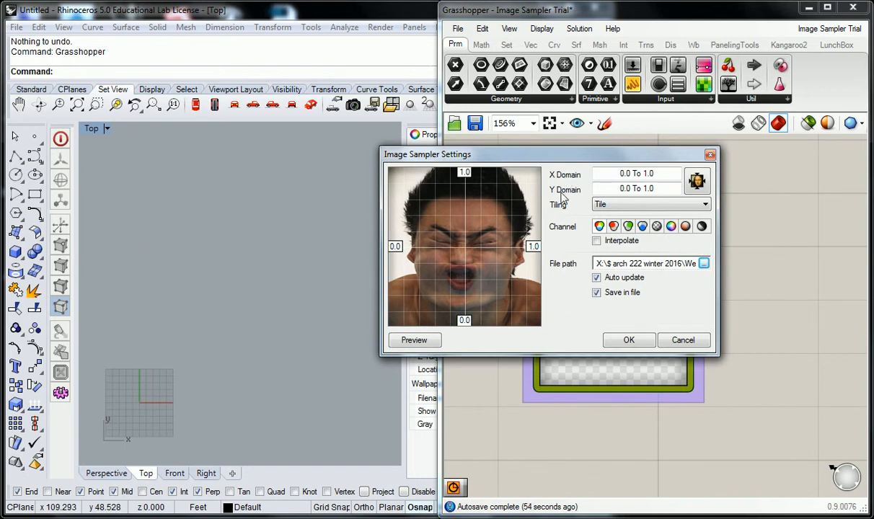
# - Review the tiling modes and keep Tile, choose the black-and-white brightness channel, and apply the Image Sampler settings
pyautogui.click(663, 206)
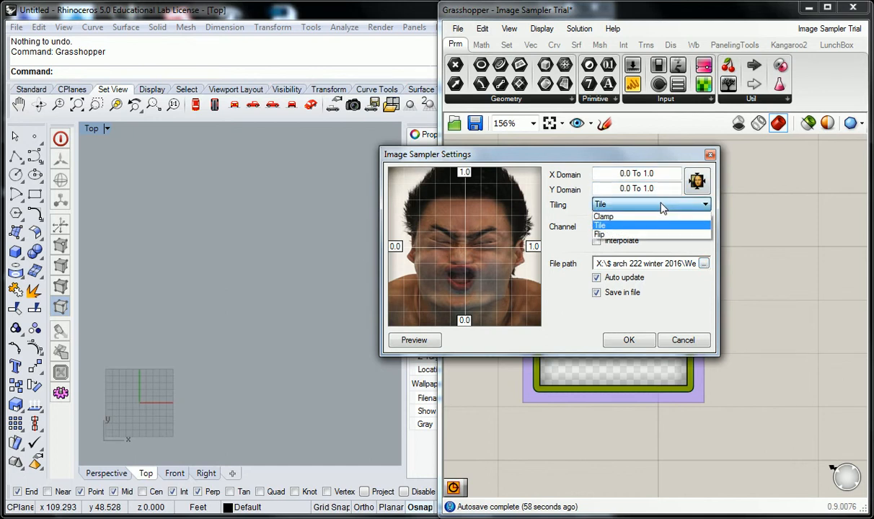
pyautogui.click(662, 205)
pyautogui.click(663, 206)
pyautogui.click(662, 206)
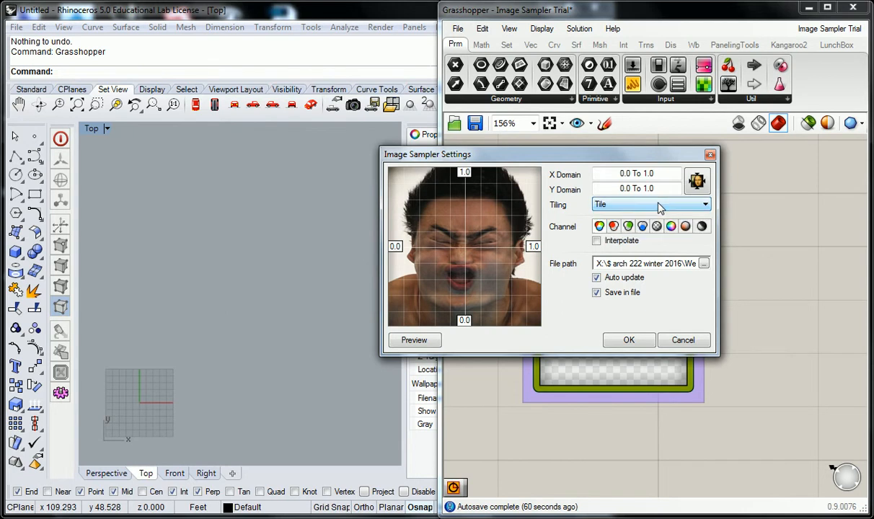
pyautogui.click(601, 208)
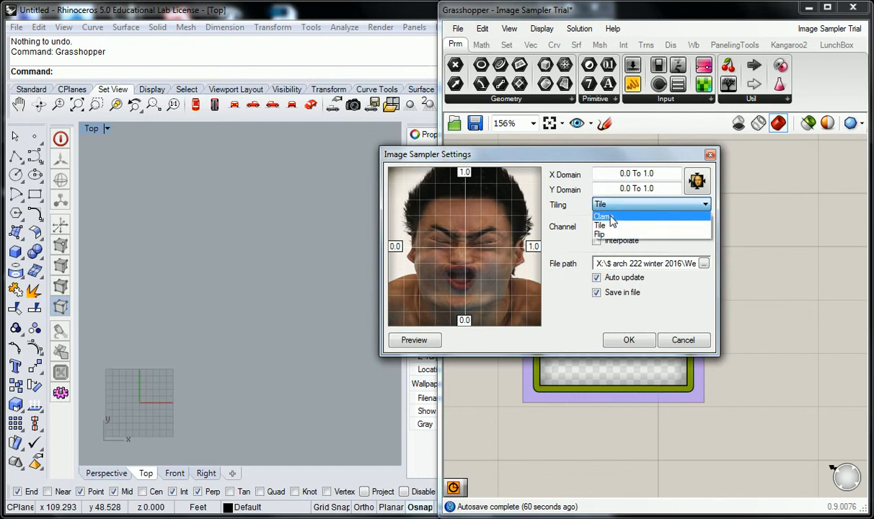
pyautogui.click(575, 210)
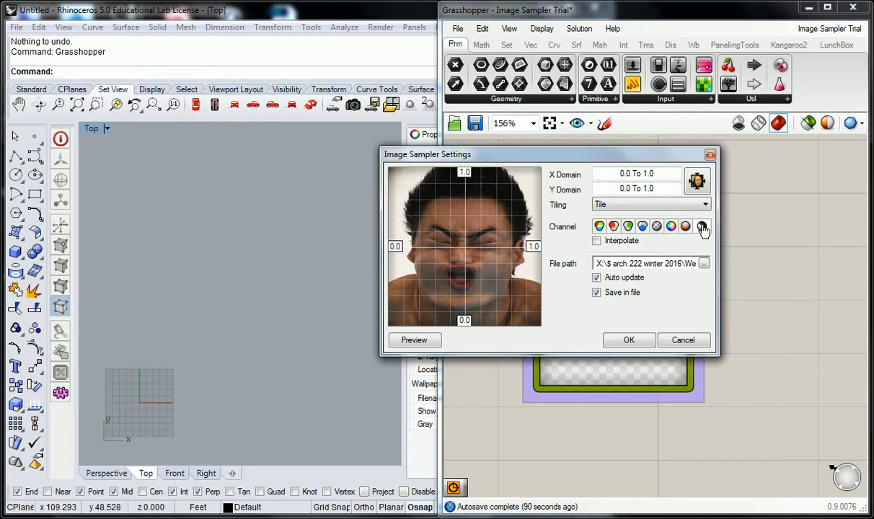
pyautogui.click(629, 343)
pyautogui.click(711, 321)
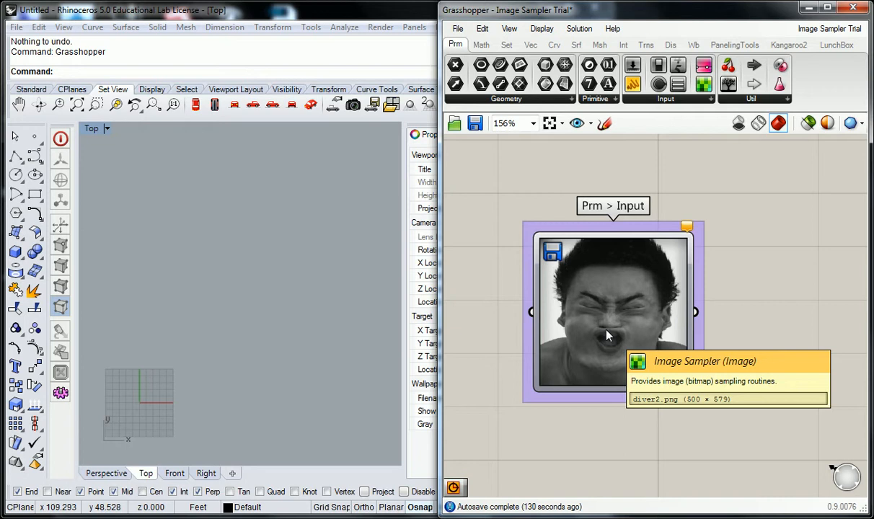
# - Place a Rectangle curve primitive component on the canvas beside the Image Sampler
pyautogui.scroll(-3, 606, 335)
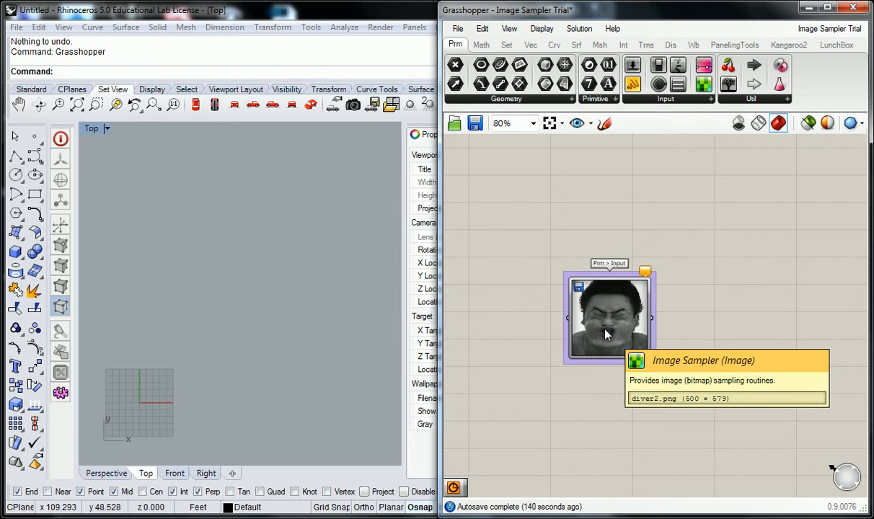
pyautogui.scroll(-1, 566, 234)
pyautogui.moveTo(566, 234); pyautogui.dragTo(668, 255, button='right')
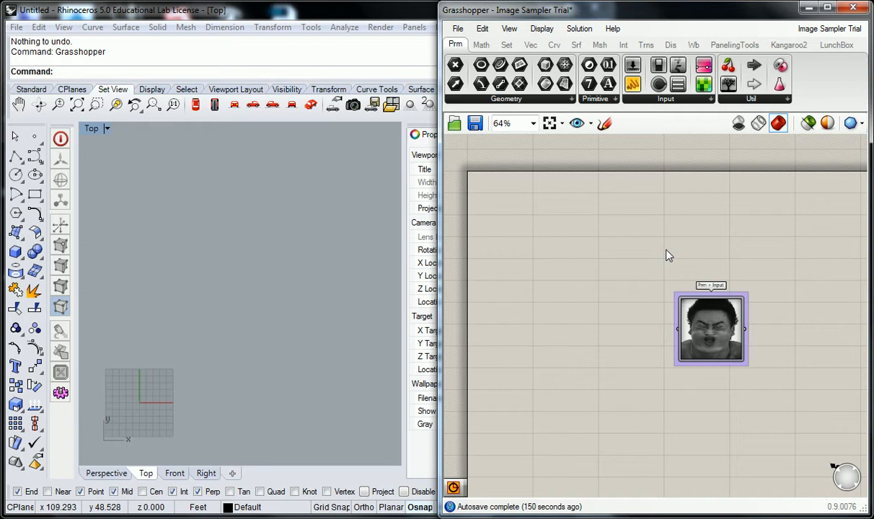
pyautogui.click(554, 45)
pyautogui.click(635, 98)
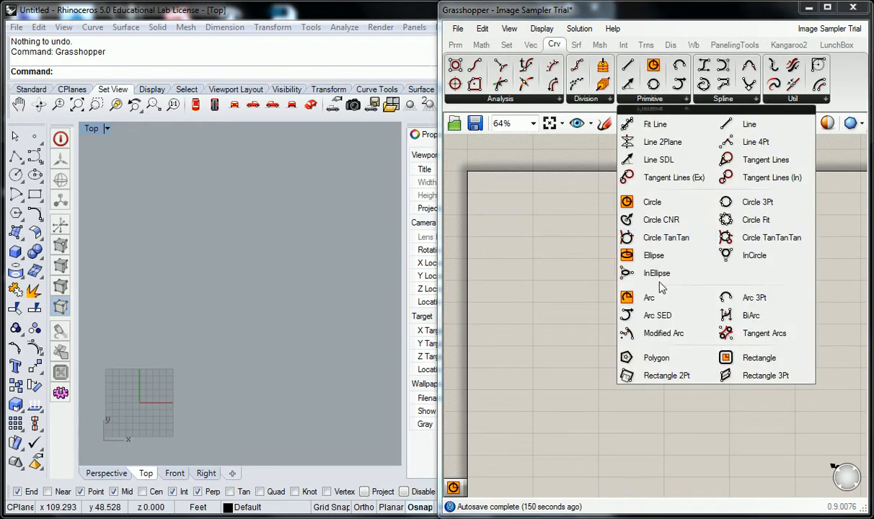
pyautogui.moveTo(728, 358); pyautogui.dragTo(575, 278)
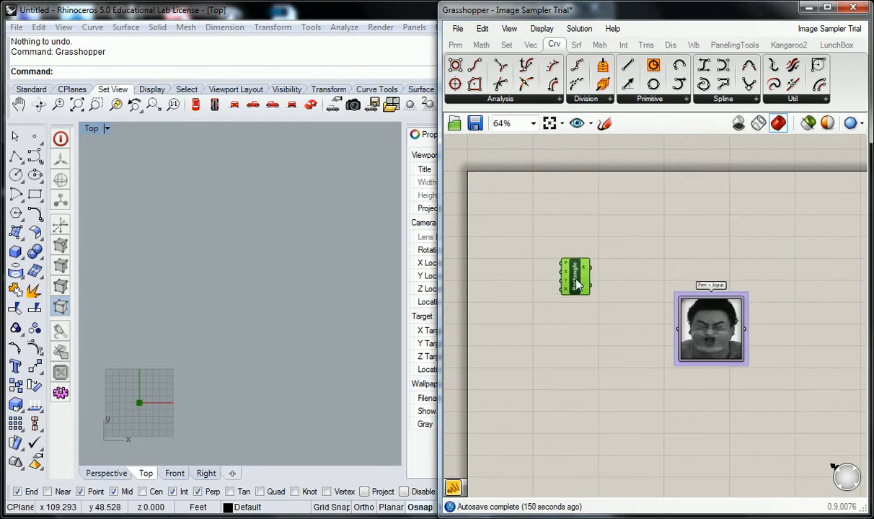
# - Group the Rectangle component, label the group "Crv > Prim" and shift it slightly on the canvas
pyautogui.scroll(3, 543, 275)
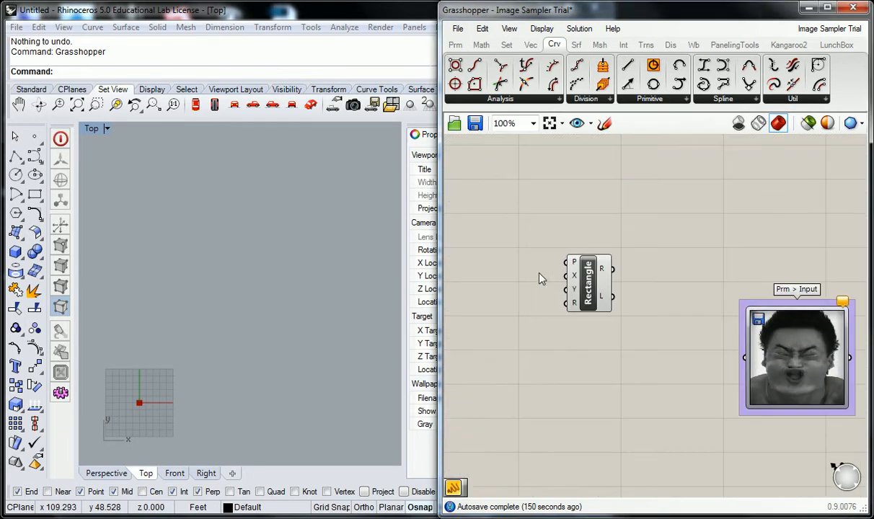
pyautogui.click(597, 251)
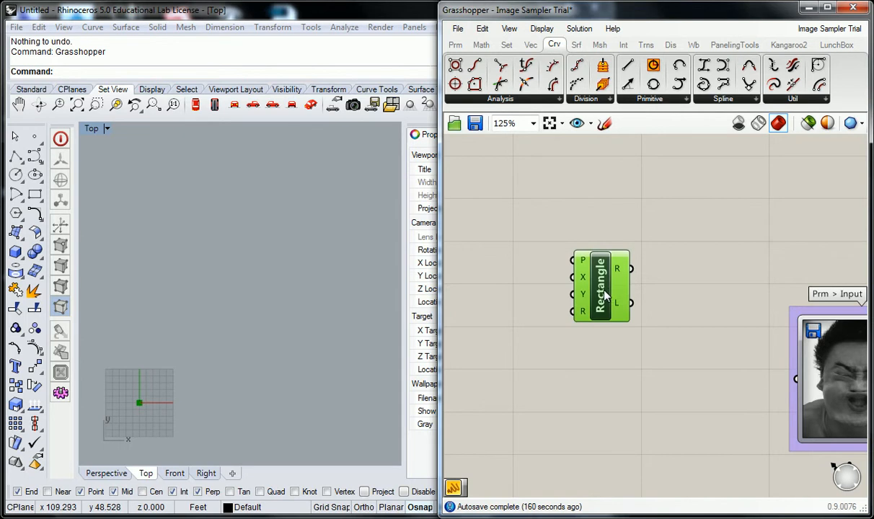
pyautogui.rightClick(607, 246)
pyautogui.write('Crv > Prim')
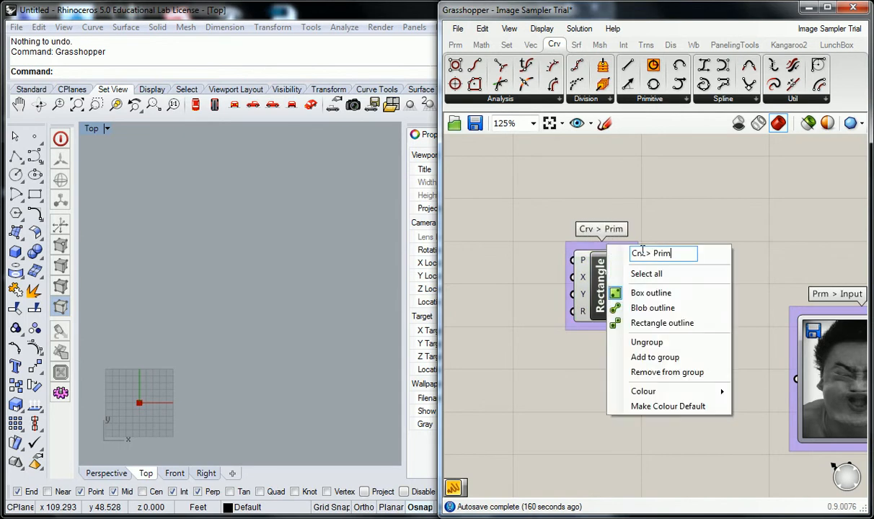
pyautogui.click(652, 176)
pyautogui.scroll(-2, 651, 176)
pyautogui.moveTo(659, 213); pyautogui.dragTo(655, 225, button='right')
pyautogui.moveTo(611, 268); pyautogui.dragTo(619, 272)
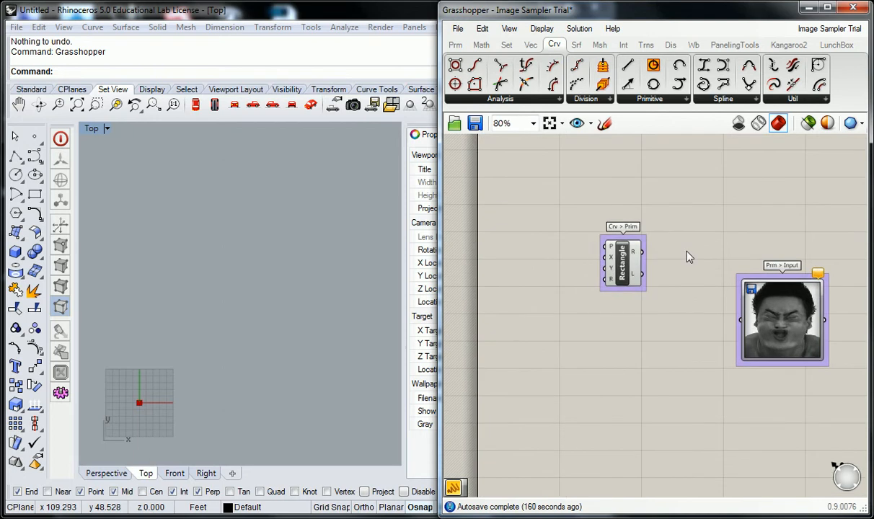
pyautogui.click(687, 257)
pyautogui.moveTo(689, 259); pyautogui.dragTo(632, 260, button='right')
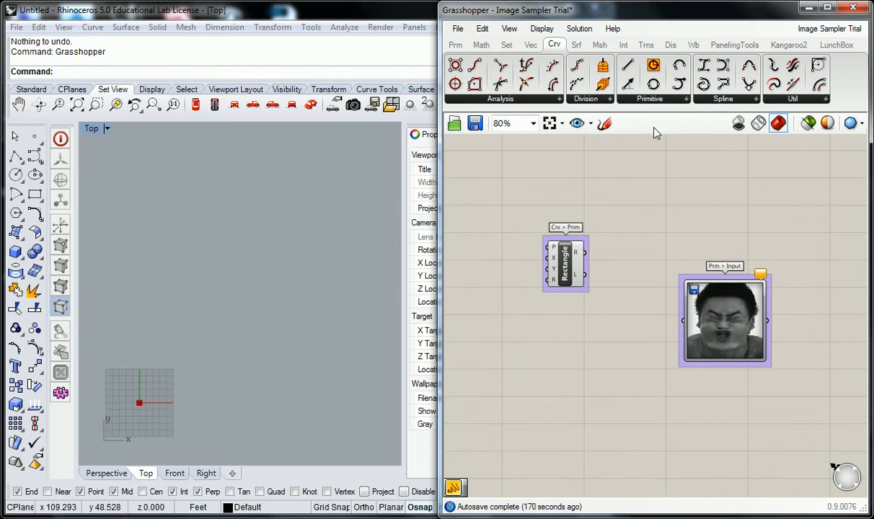
# - Add a Panel beside the Rectangle component and set its content to 500
pyautogui.moveTo(513, 188); pyautogui.dragTo(591, 204, button='right')
pyautogui.click(455, 44)
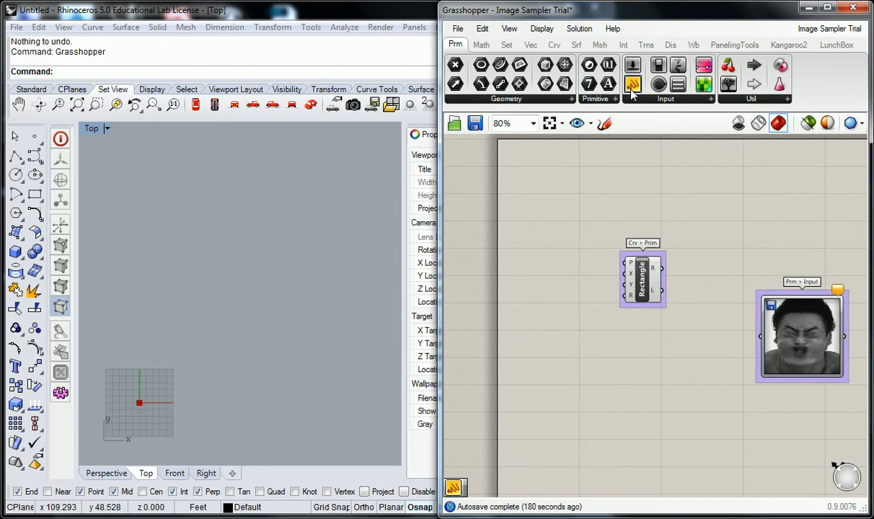
pyautogui.moveTo(632, 84); pyautogui.dragTo(554, 254)
pyautogui.scroll(1, 576, 285)
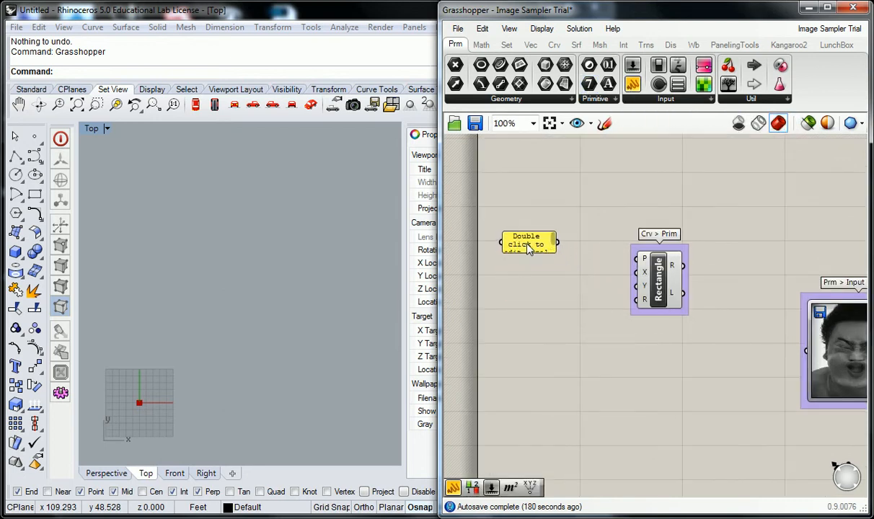
pyautogui.doubleClick(529, 245)
pyautogui.write('500')
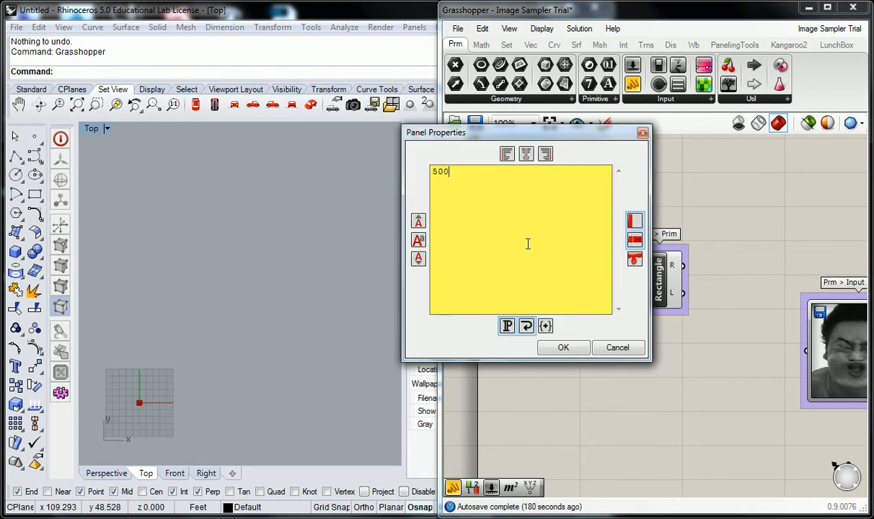
pyautogui.click(564, 347)
# - Move the 500 panel closer to the Rectangle component, duplicate it and set the copy's content to 579
pyautogui.moveTo(539, 244); pyautogui.dragTo(548, 278)
pyautogui.hotkey('ctrl', 'c')
pyautogui.hotkey('ctrl', 'v')
pyautogui.doubleClick(549, 283)
pyautogui.moveTo(496, 215); pyautogui.dragTo(456, 215)
pyautogui.write('79')
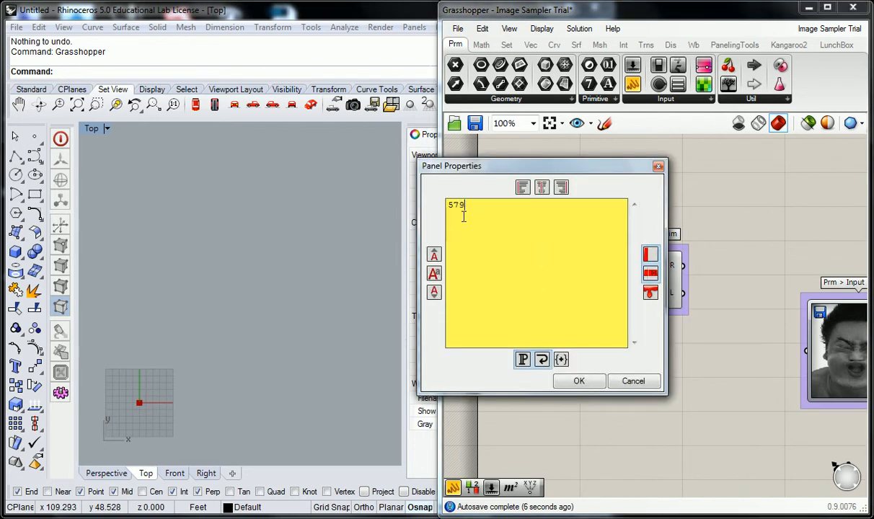
pyautogui.click(580, 381)
# - Wire the 500 panel to the Rectangle's X input and the 579 panel to its Y input, and check the rectangle in the Top viewport
pyautogui.moveTo(567, 244); pyautogui.dragTo(637, 272)
pyautogui.click(593, 243)
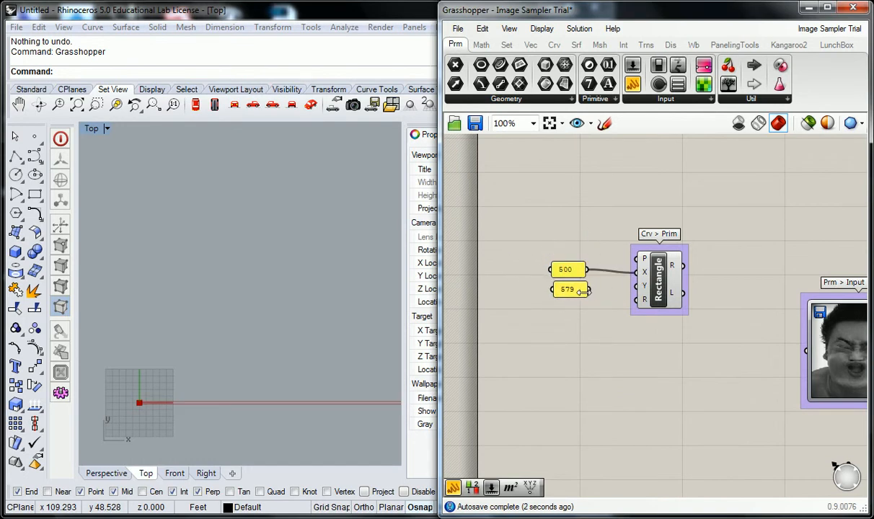
pyautogui.moveTo(590, 290); pyautogui.dragTo(638, 288)
pyautogui.click(278, 257)
pyautogui.scroll(-12, 276, 253)
pyautogui.scroll(4, 269, 247)
pyautogui.moveTo(284, 229); pyautogui.dragTo(244, 264, button='right')
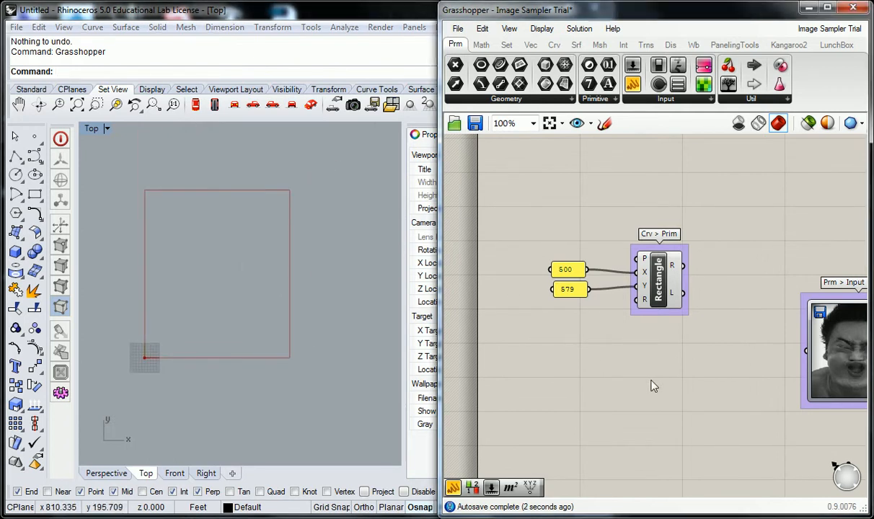
# - Stretch the Image Sampler component slightly taller to suit the image's proportions and check the image's pixel dimensions
pyautogui.scroll(-1, 650, 384)
pyautogui.scroll(2, 699, 372)
pyautogui.moveTo(699, 373); pyautogui.dragTo(698, 387)
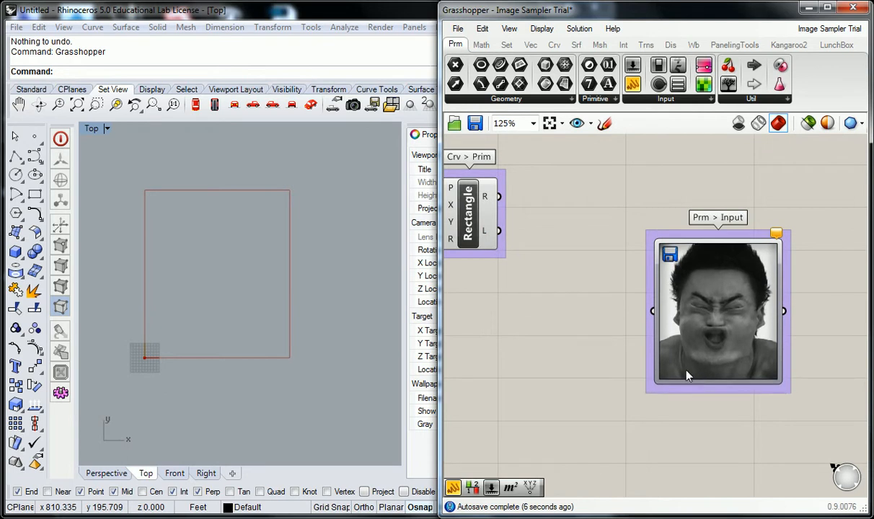
pyautogui.scroll(-1, 502, 278)
pyautogui.moveTo(503, 278); pyautogui.dragTo(632, 309, button='right')
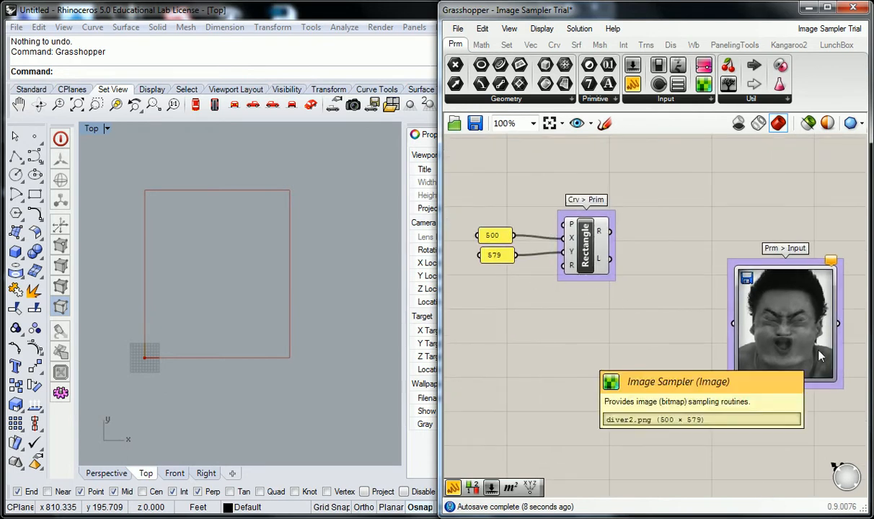
pyautogui.moveTo(540, 297); pyautogui.dragTo(579, 305, button='right')
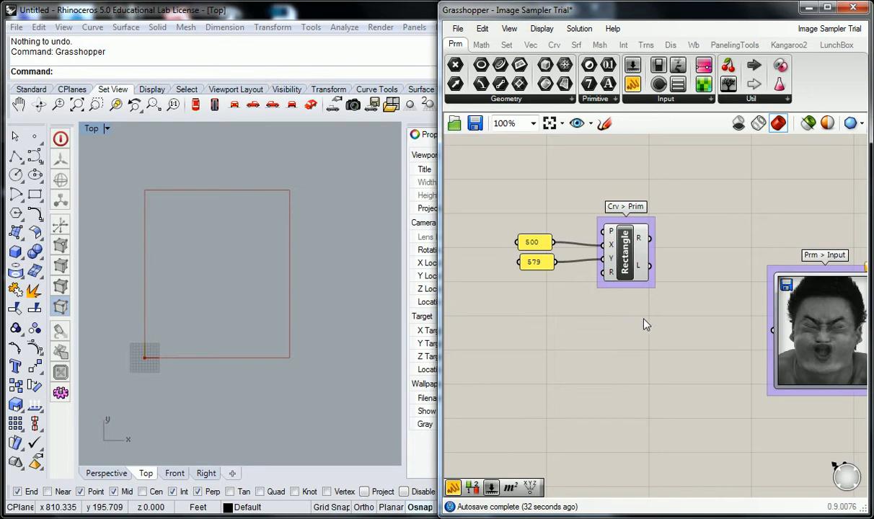
# - Align the 579 panel directly beneath the 500 panel
pyautogui.click(531, 264)
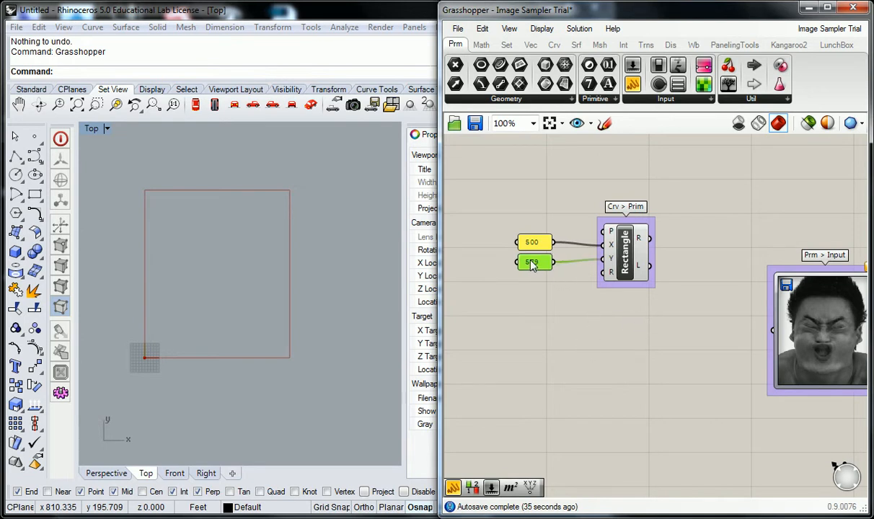
pyautogui.click(523, 209)
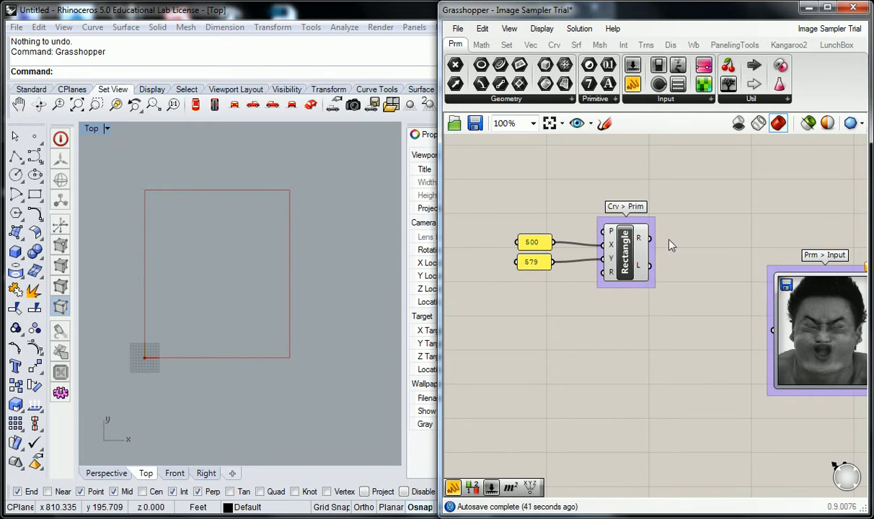
pyautogui.moveTo(675, 247); pyautogui.dragTo(621, 236, button='right')
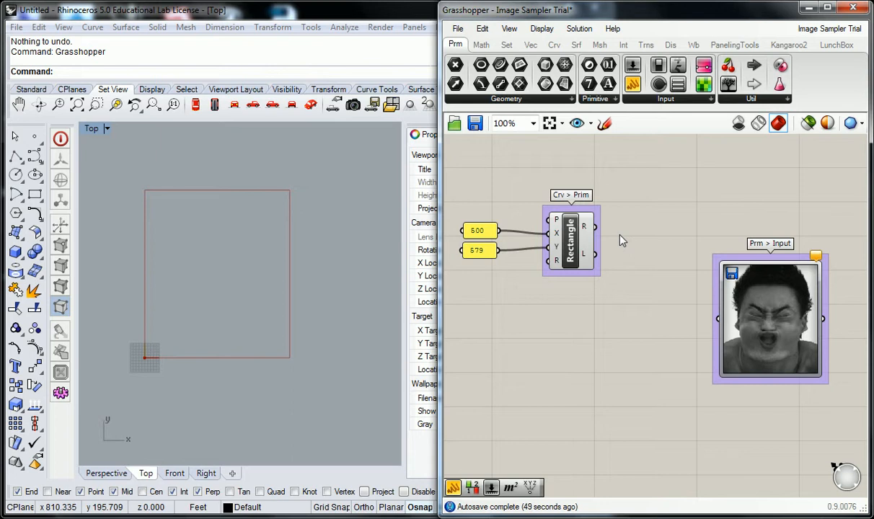
pyautogui.click(625, 518)
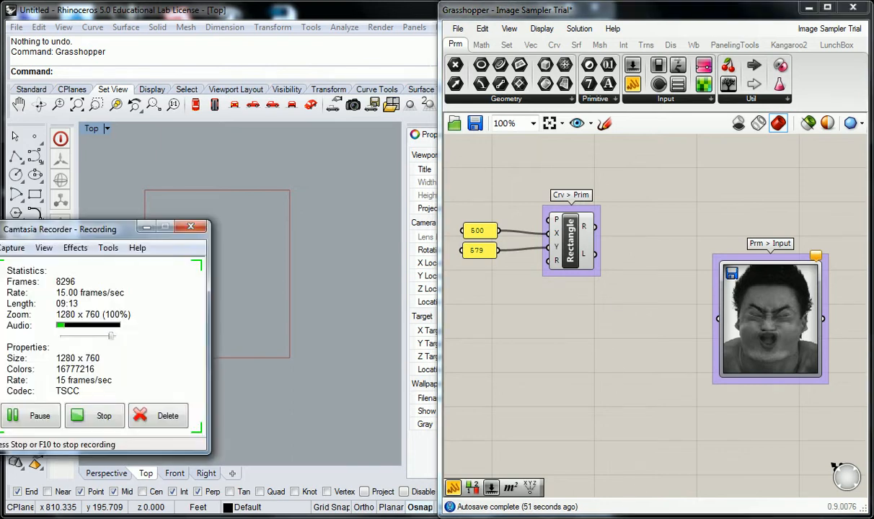
pyautogui.moveTo(105, 230); pyautogui.dragTo(145, 260)
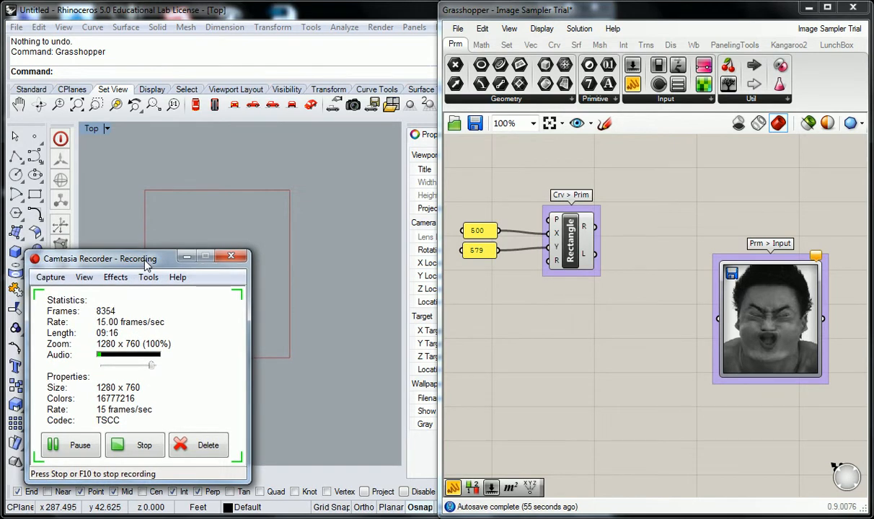